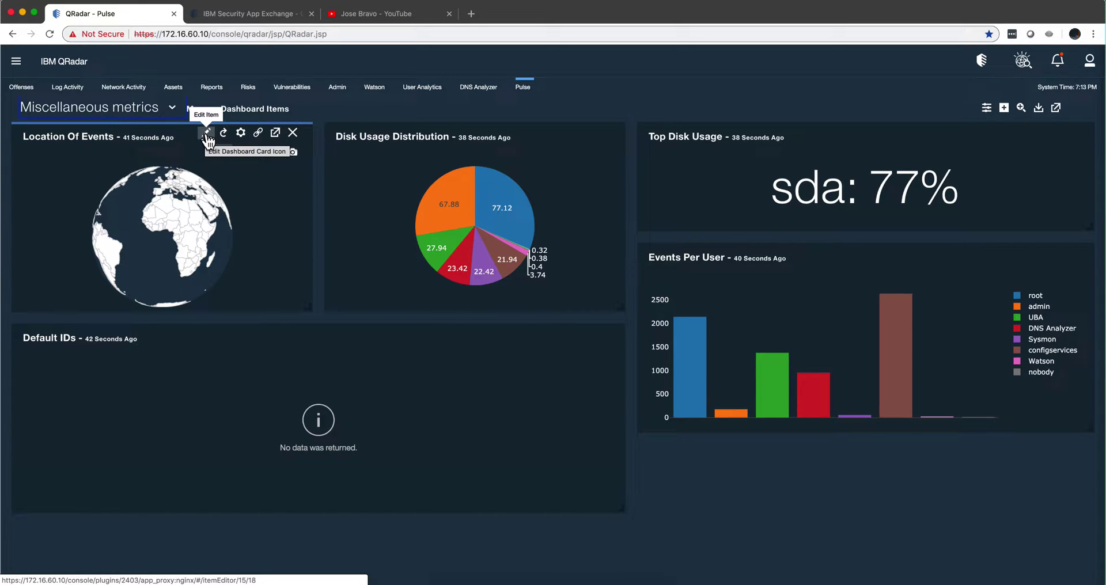
Preview the Location of events widget's Geographic Chart view, then cancel without saving.
click(206, 134)
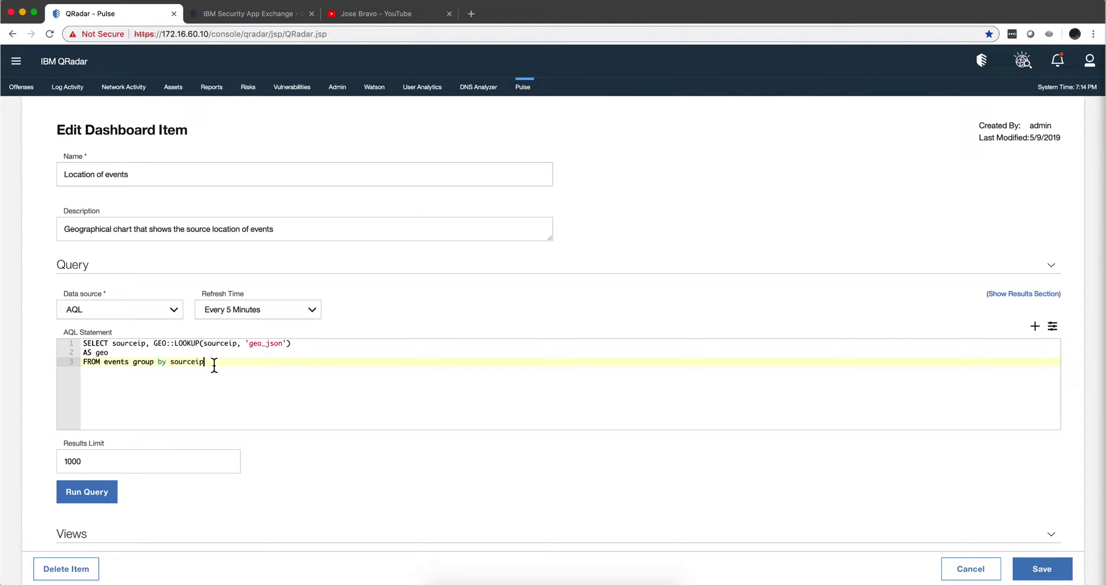
scroll(142, 411, down, 5)
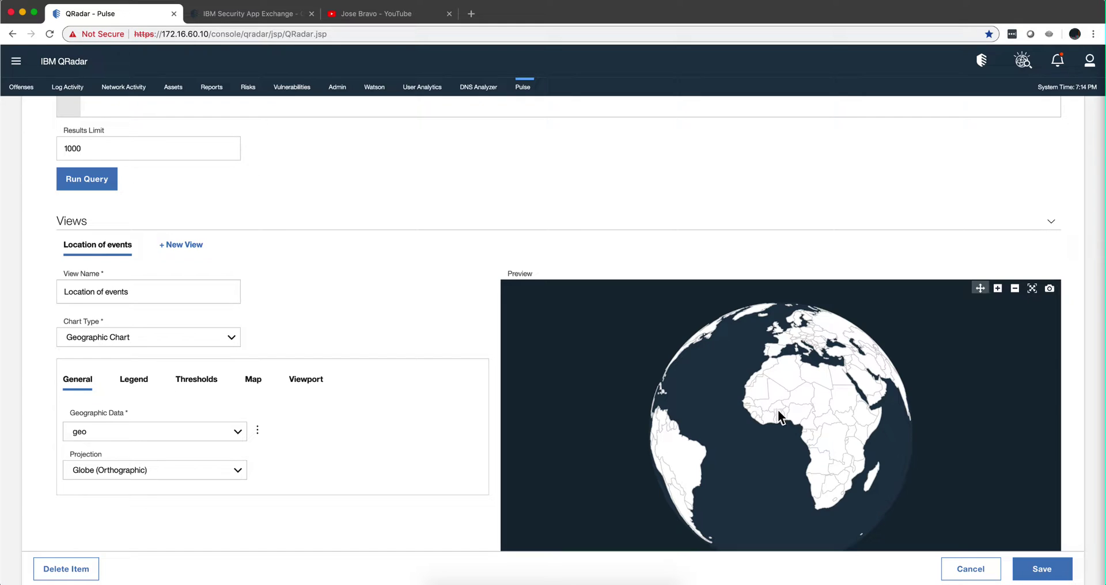
click(971, 569)
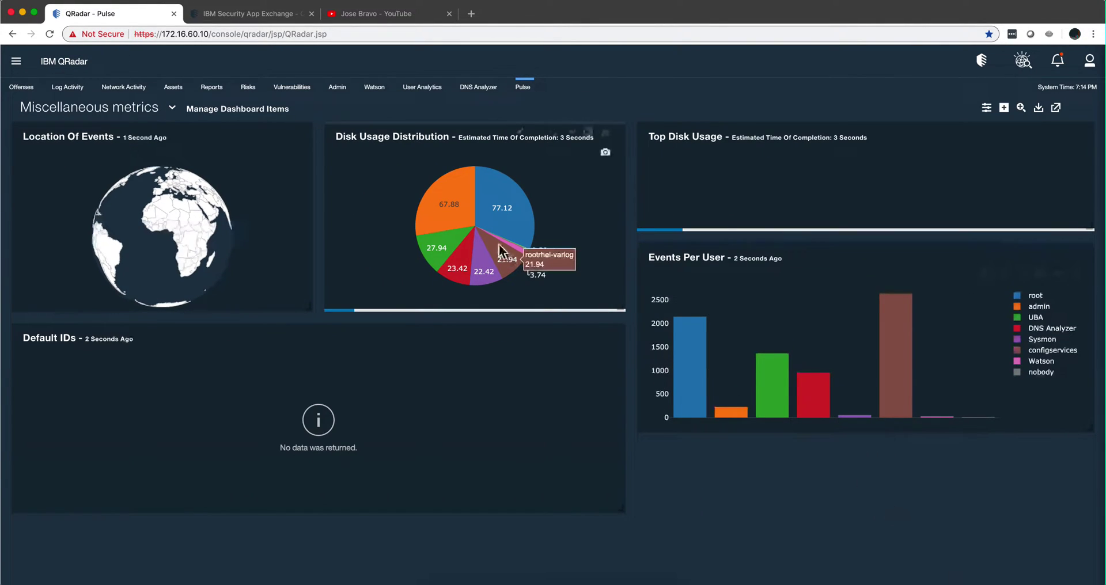
mouse_move(692, 335)
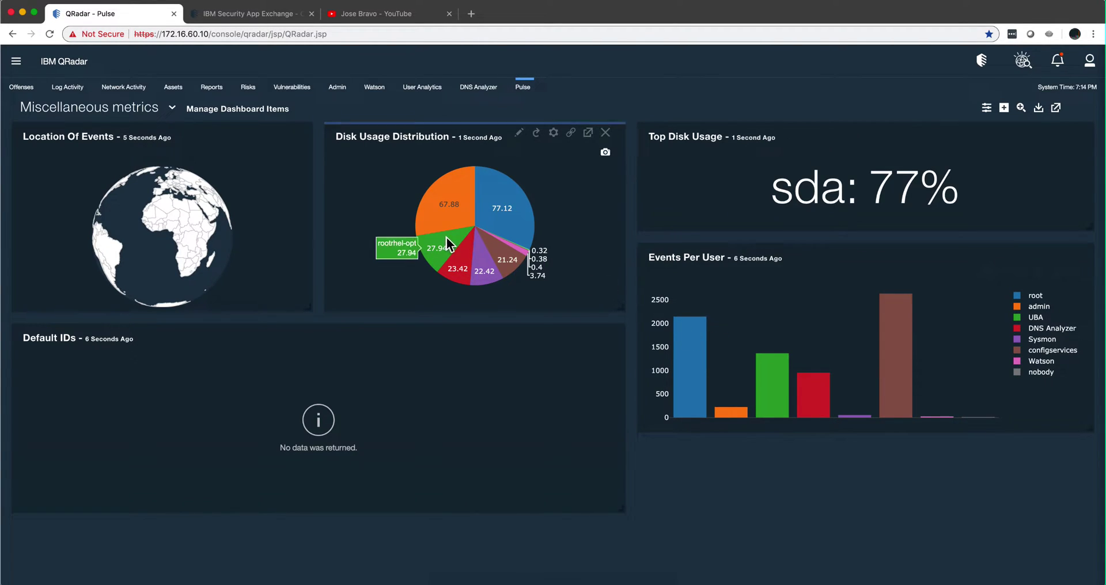
mouse_move(462, 234)
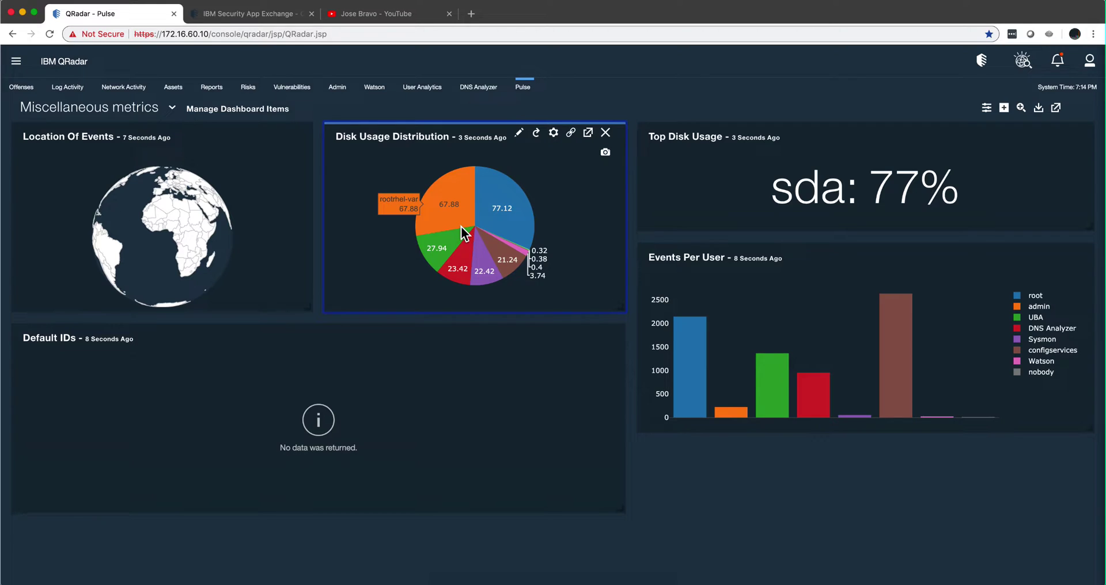
click(519, 133)
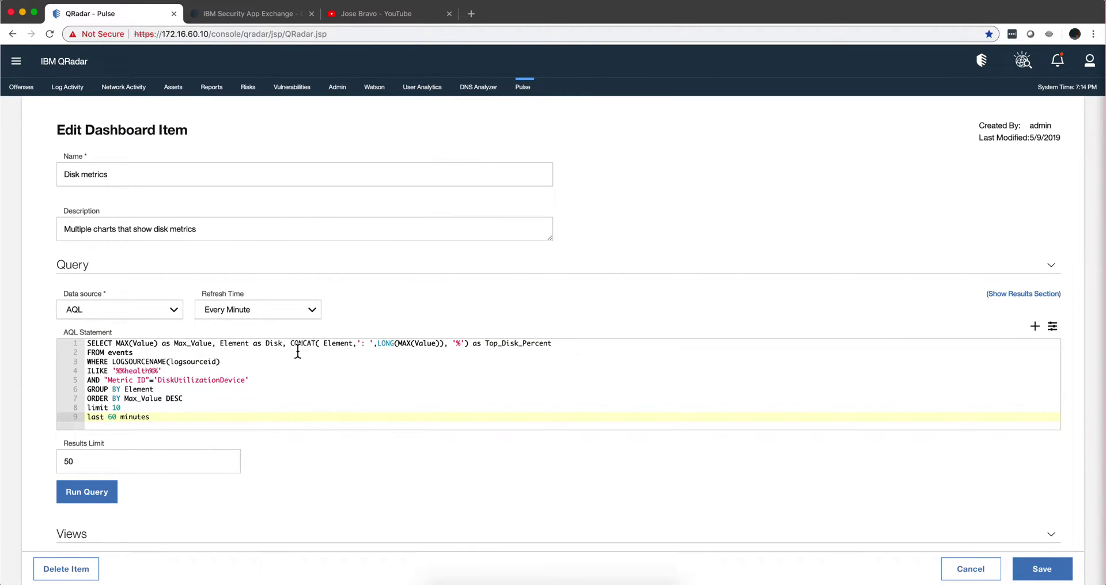
scroll(297, 349, down, 1)
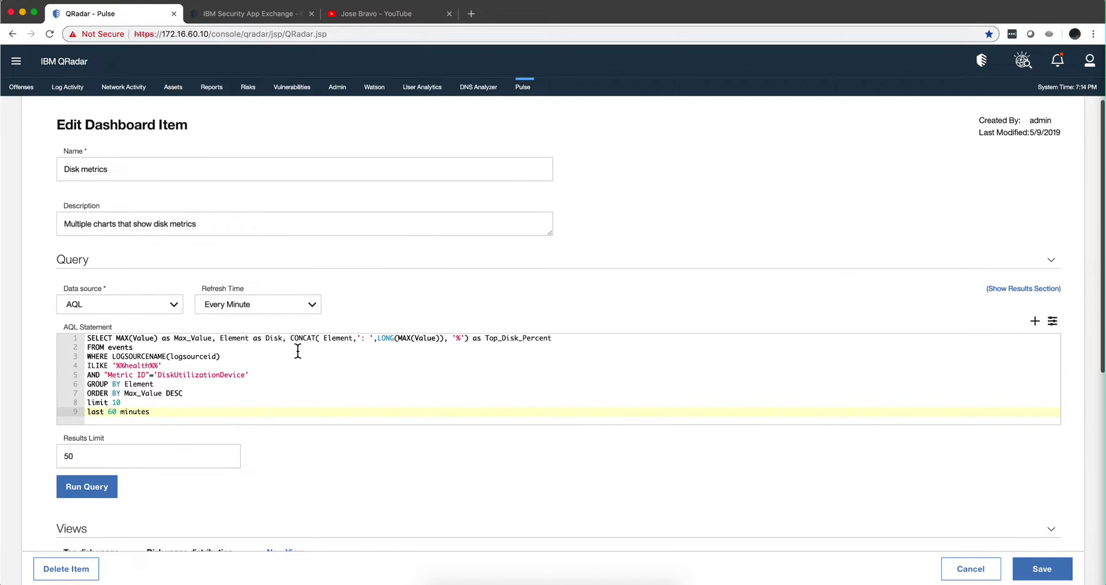
click(971, 570)
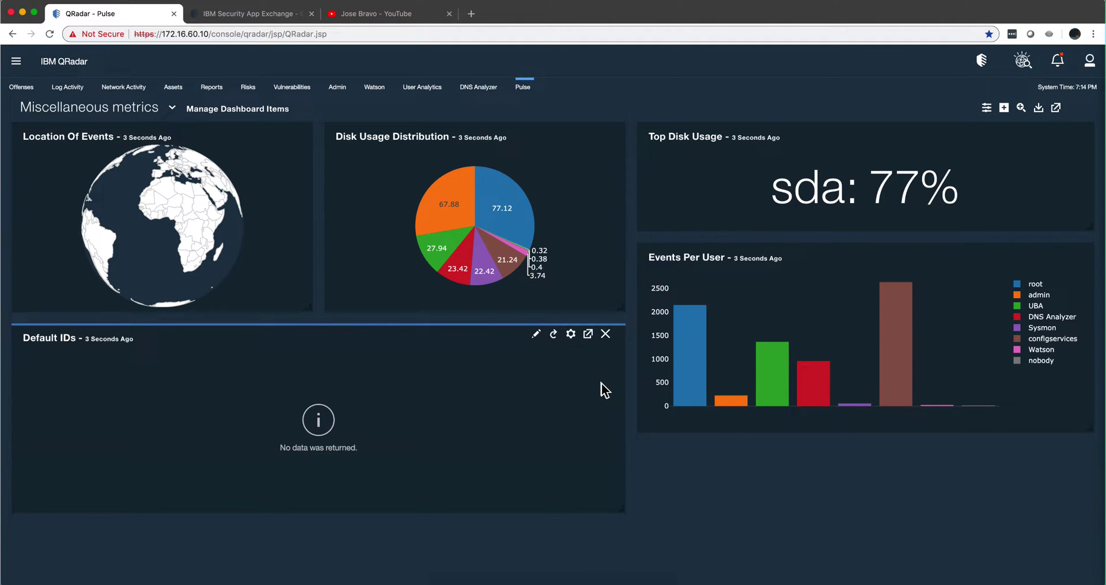
Open the side navigation menu to get to Log Activity's real-time events.
click(17, 67)
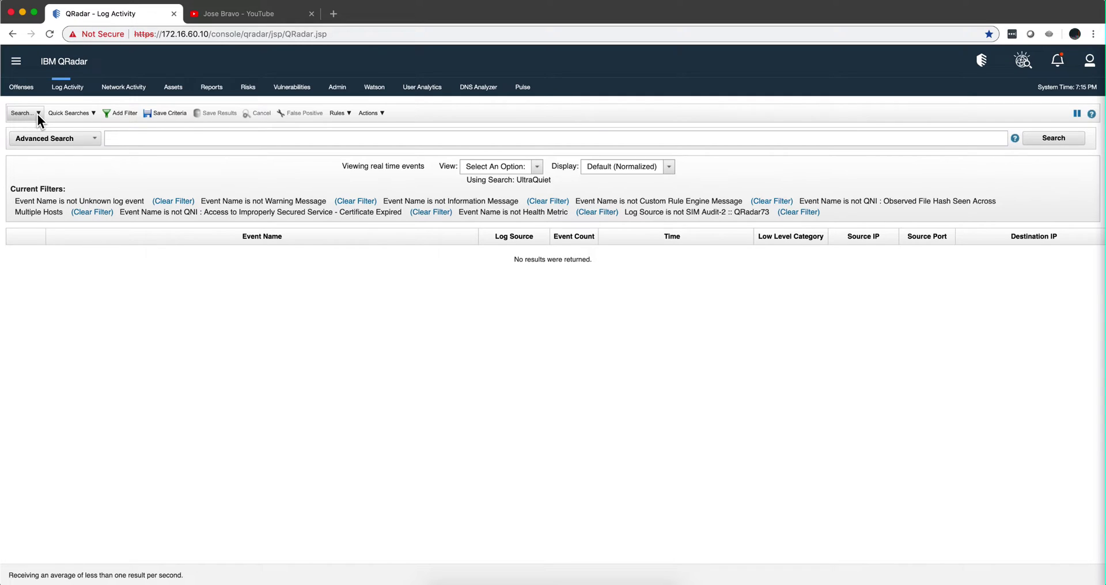
Start a New Search and browse the form back up to Saved Searches.
click(36, 115)
click(40, 129)
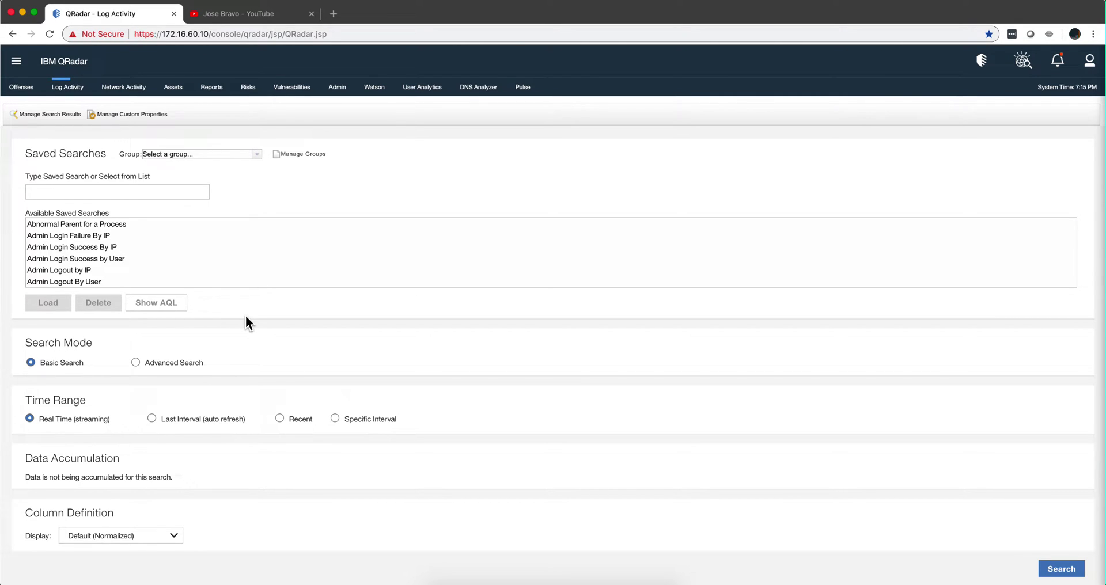
scroll(246, 321, down, 5)
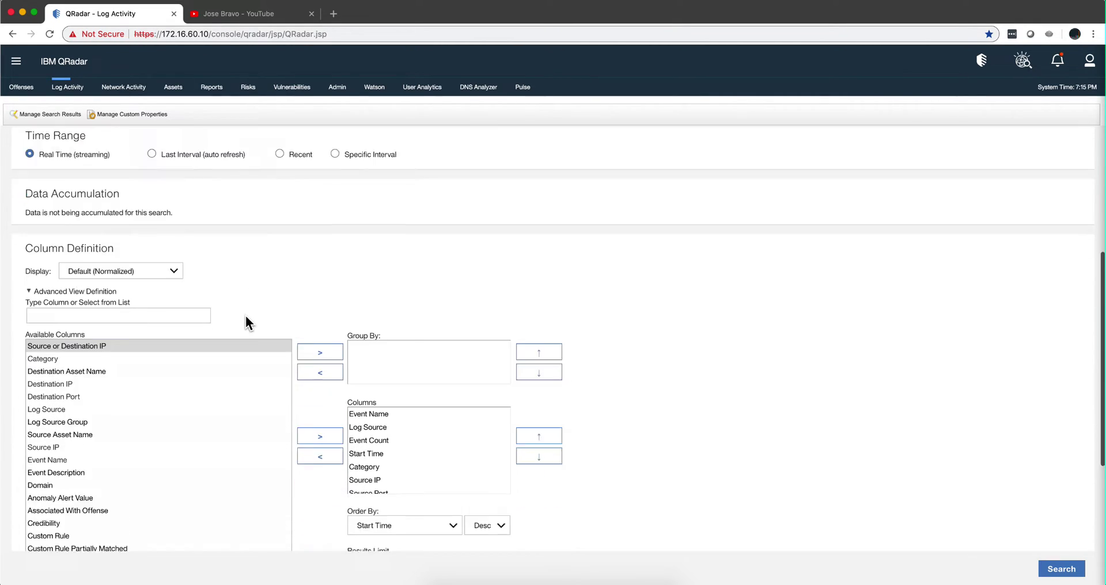
scroll(246, 321, down, 10)
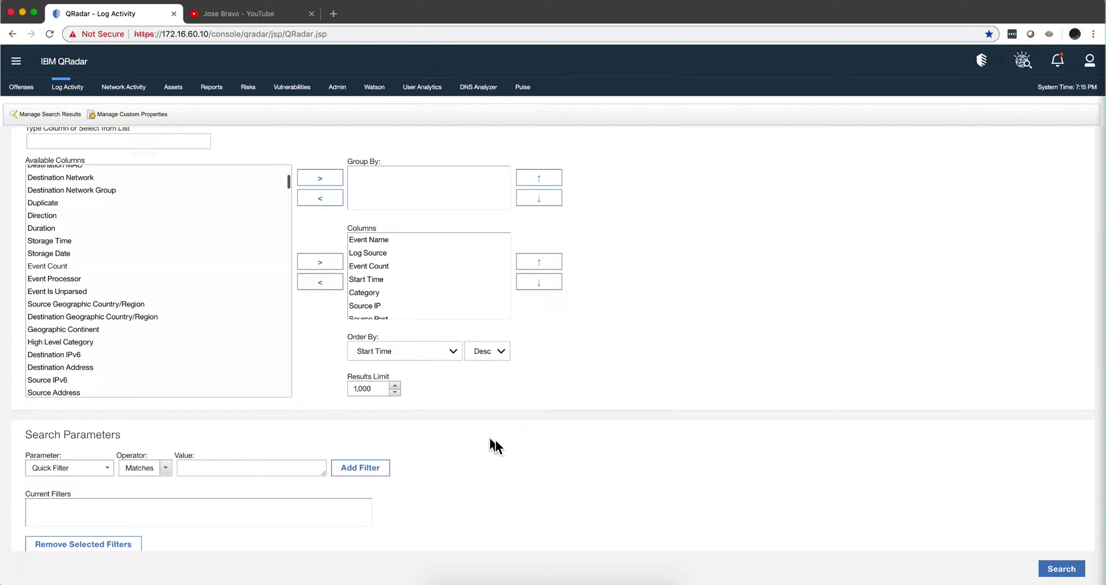
scroll(506, 447, down, 2)
scroll(514, 448, up, 5)
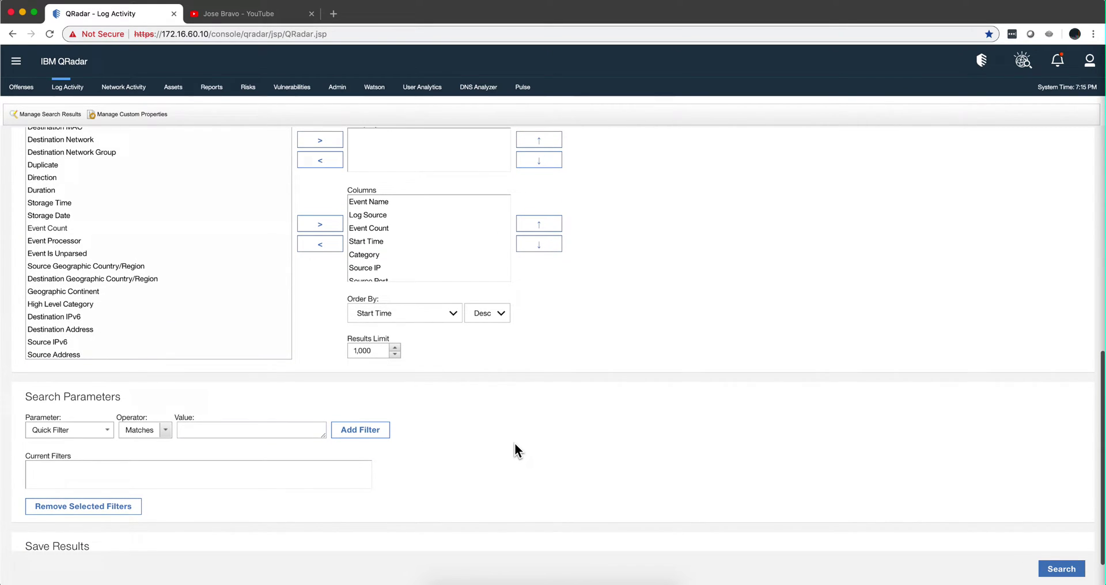
scroll(515, 450, up, 2)
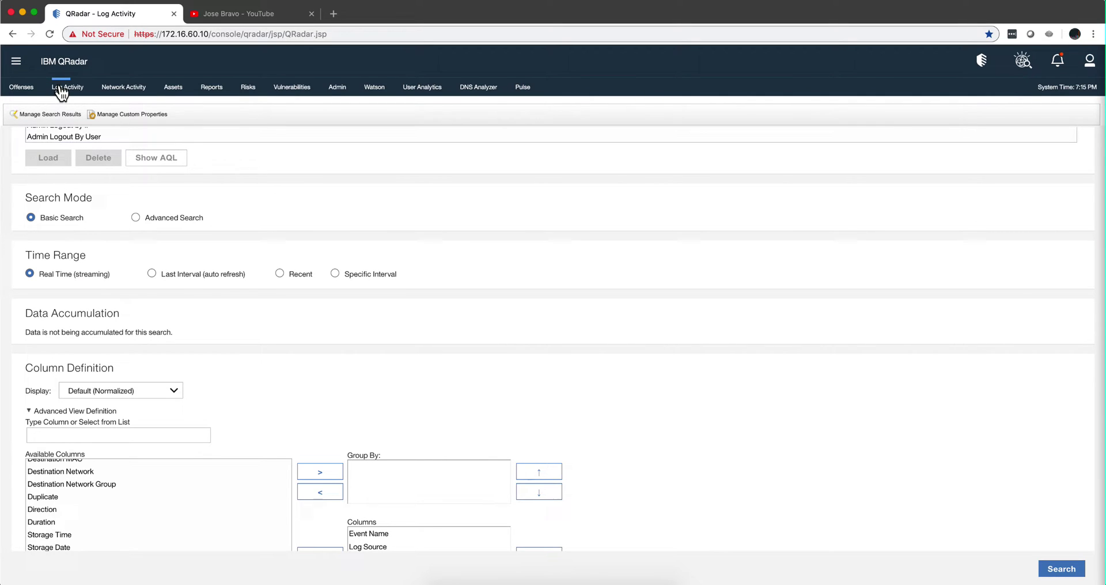
scroll(116, 193, up, 3)
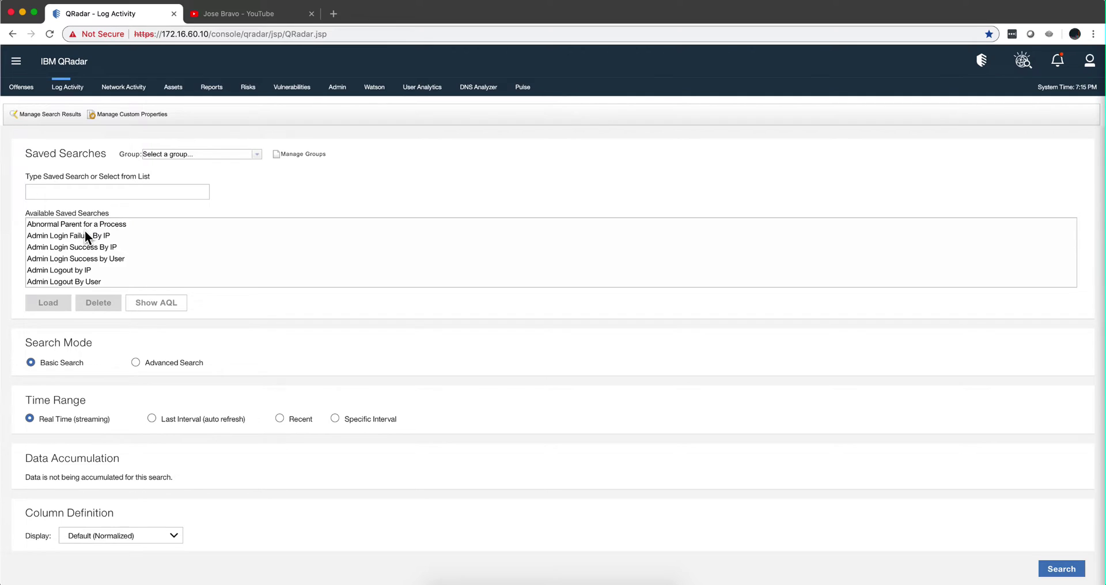
Load the Admin Login Failure By IP saved search and copy its AQL query to the clipboard.
double_click(79, 236)
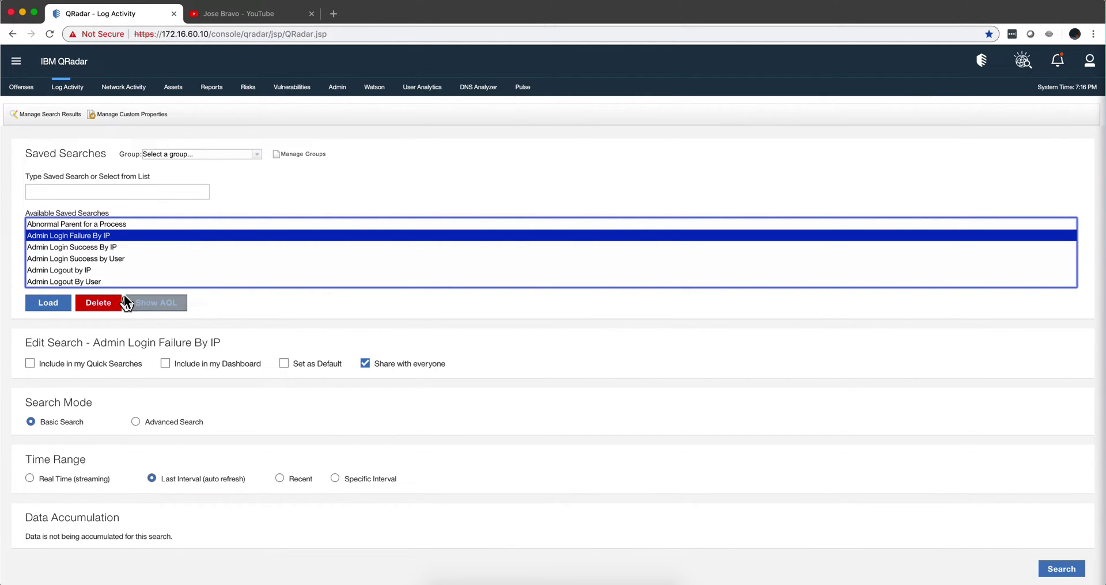
click(157, 303)
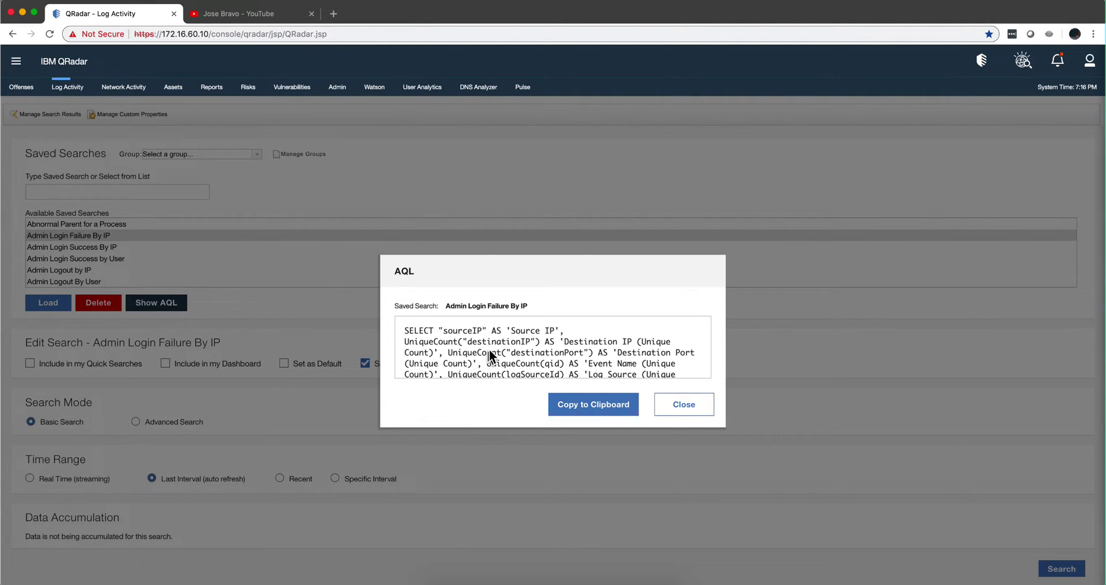
scroll(504, 334, down, 3)
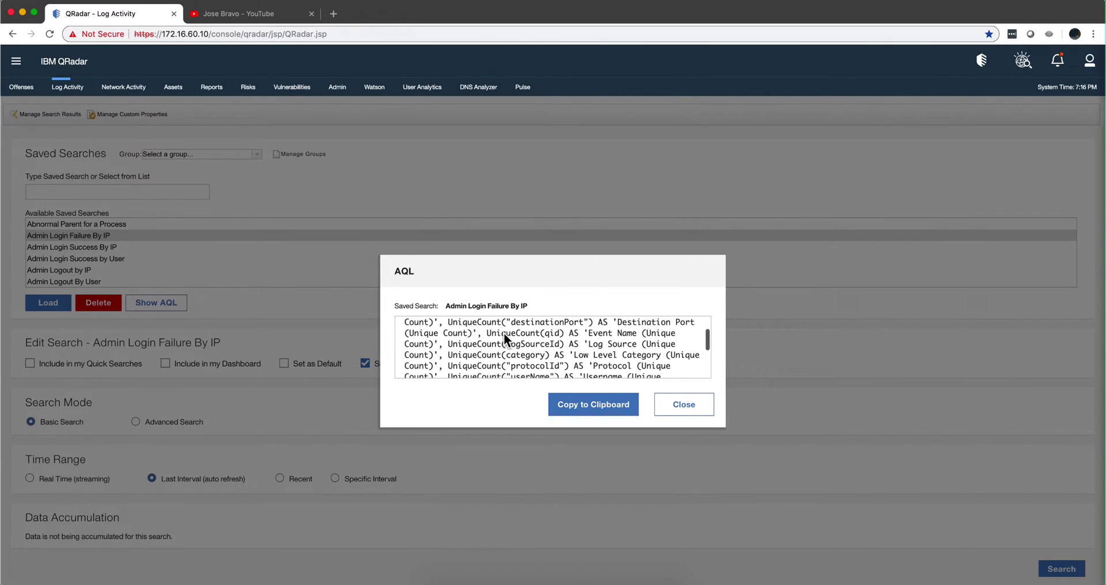
scroll(505, 334, down, 3)
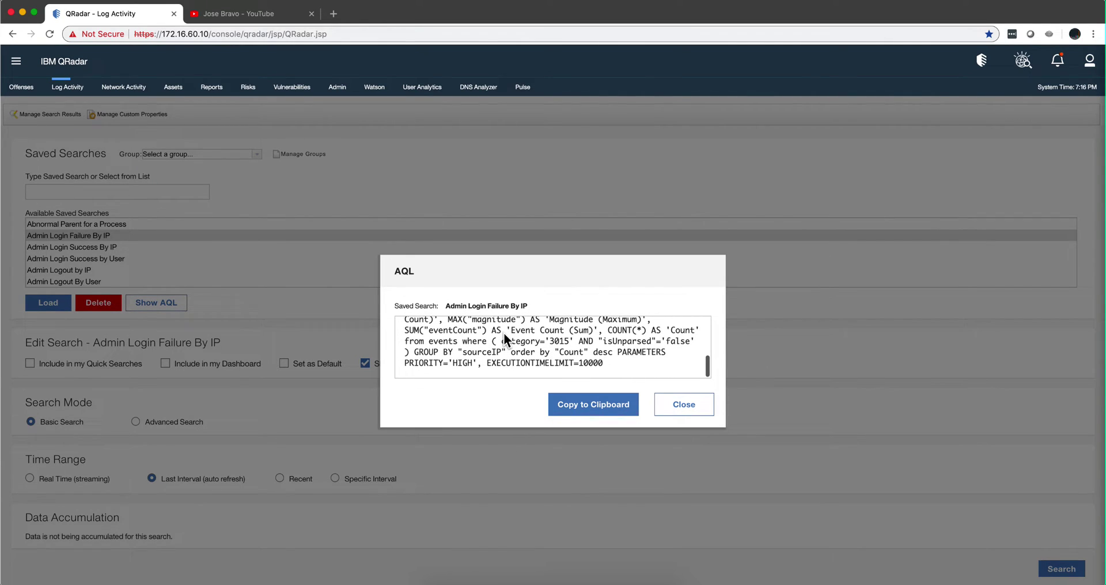
click(590, 408)
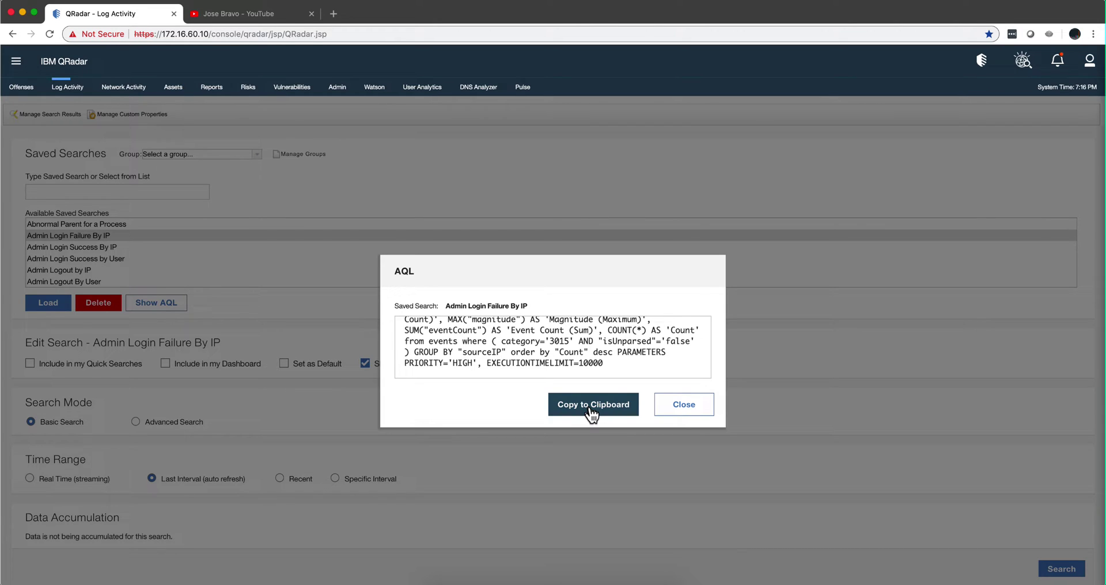
click(684, 411)
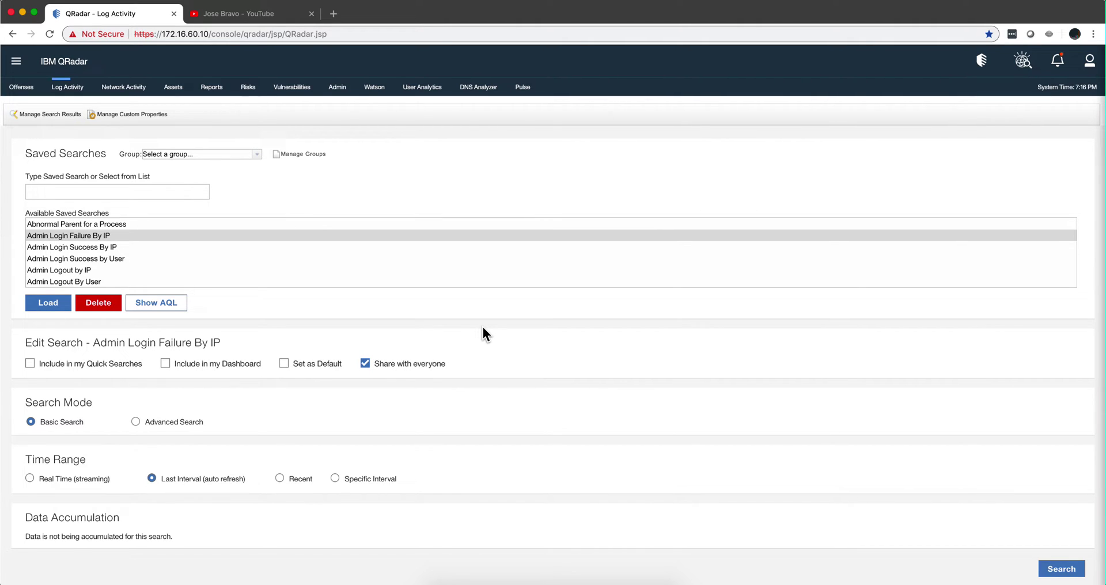
Switch to the YouTube video tab and scroll to the Box folder link in its description.
key(ctrl+Tab)
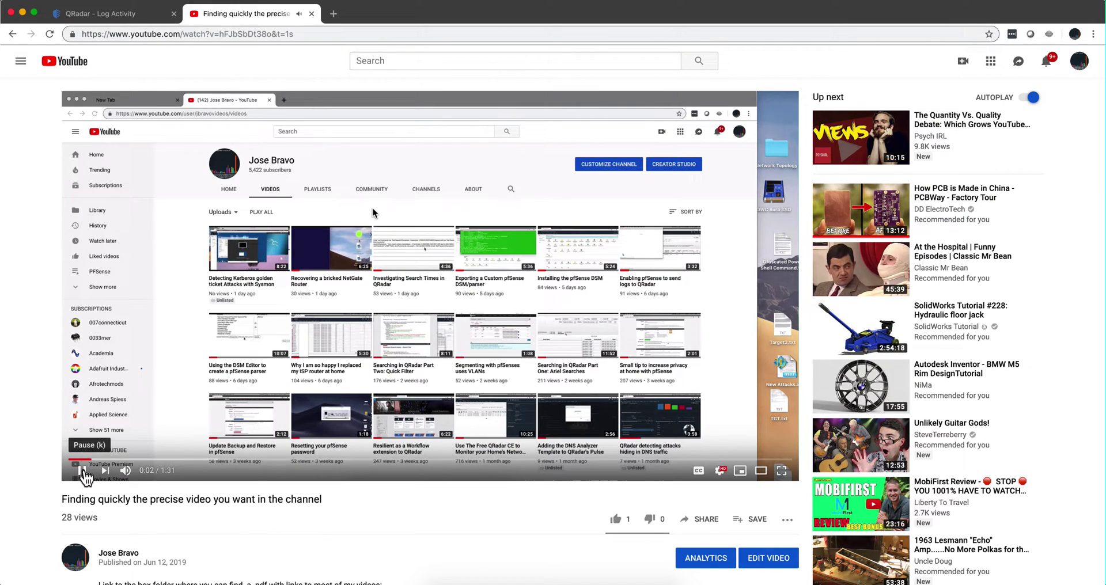
scroll(257, 495, down, 2)
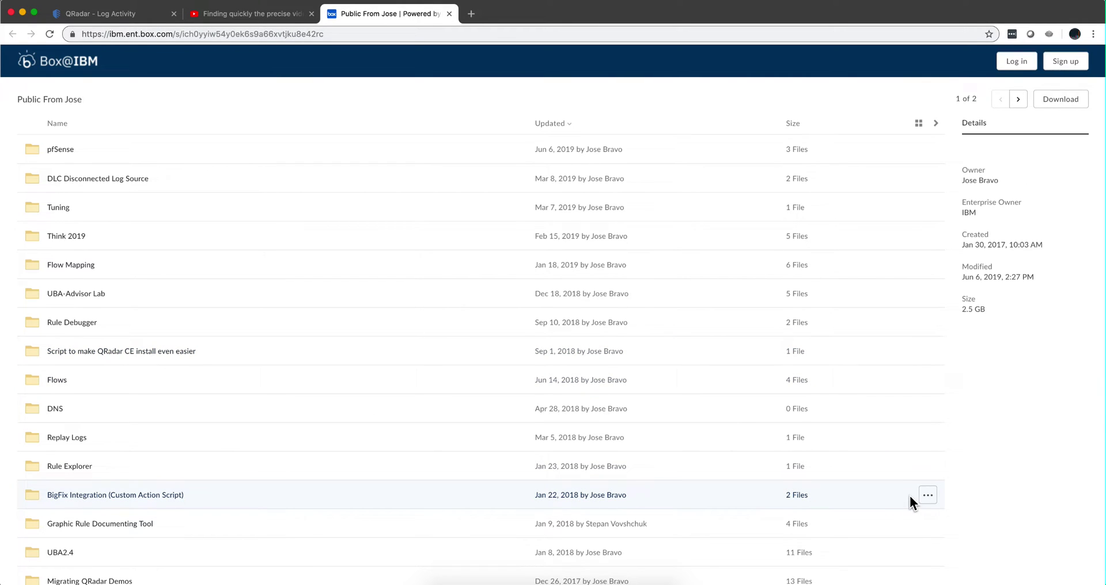
Go to page 2 of the Box folder, listing the Security Intelligence Tutorial Version 208 PDF.
scroll(906, 493, down, 4)
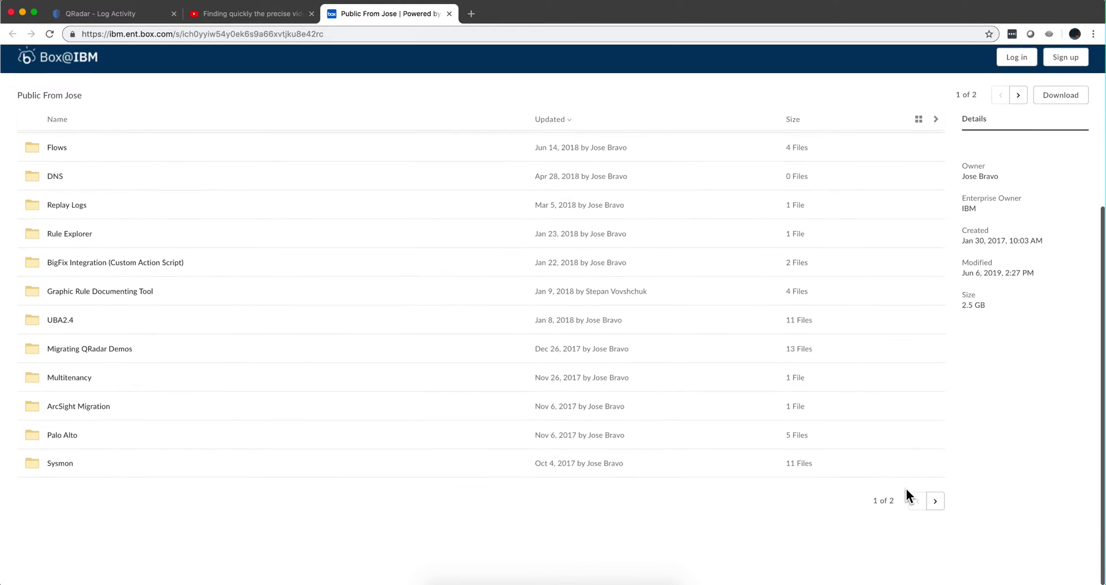
click(935, 502)
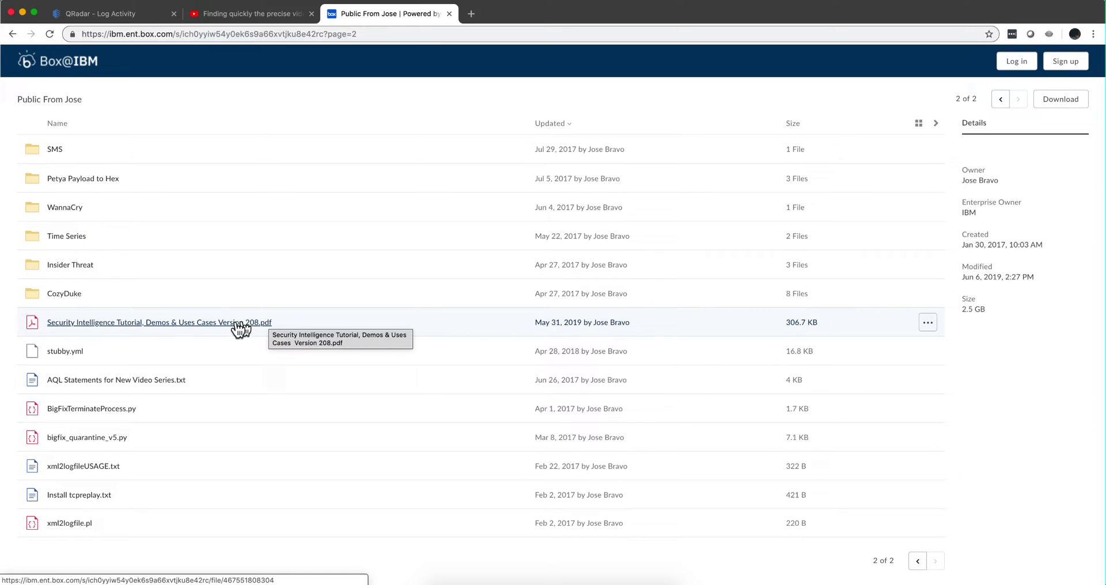
Open Security Intelligence Tutorial, Demos & Use Cases Version 210.pdf from the desktop.
click(23, 13)
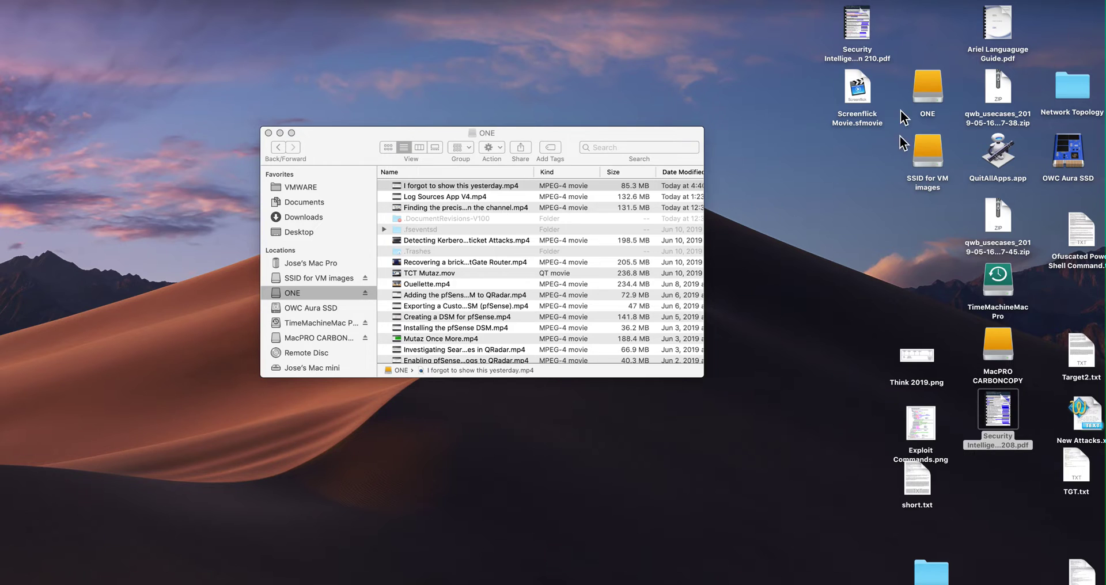
click(855, 36)
key(space)
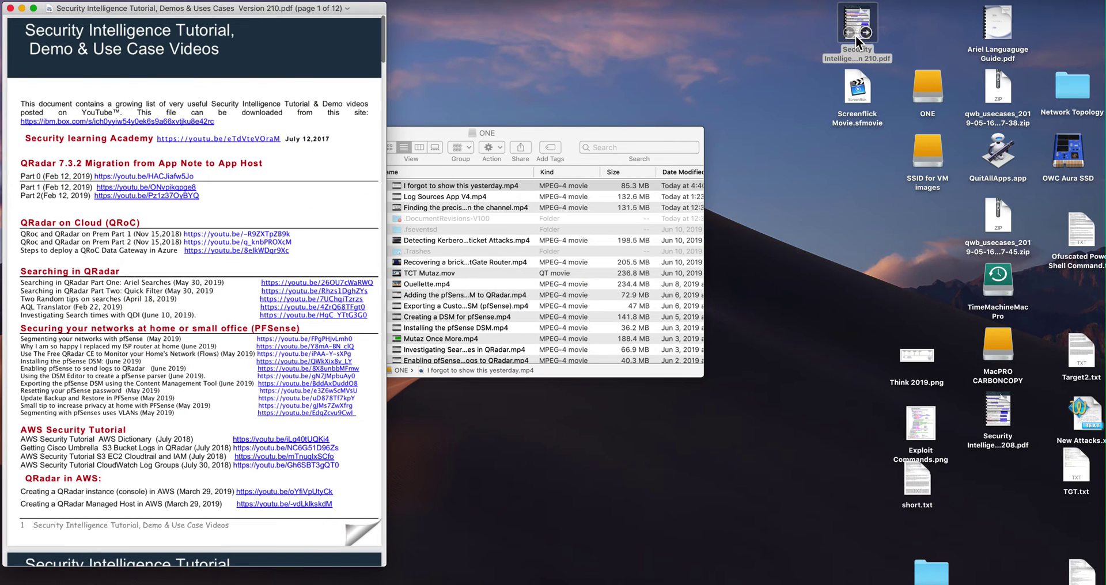
Close the ONE folder window and bring the tutorial PDF to the front.
click(410, 130)
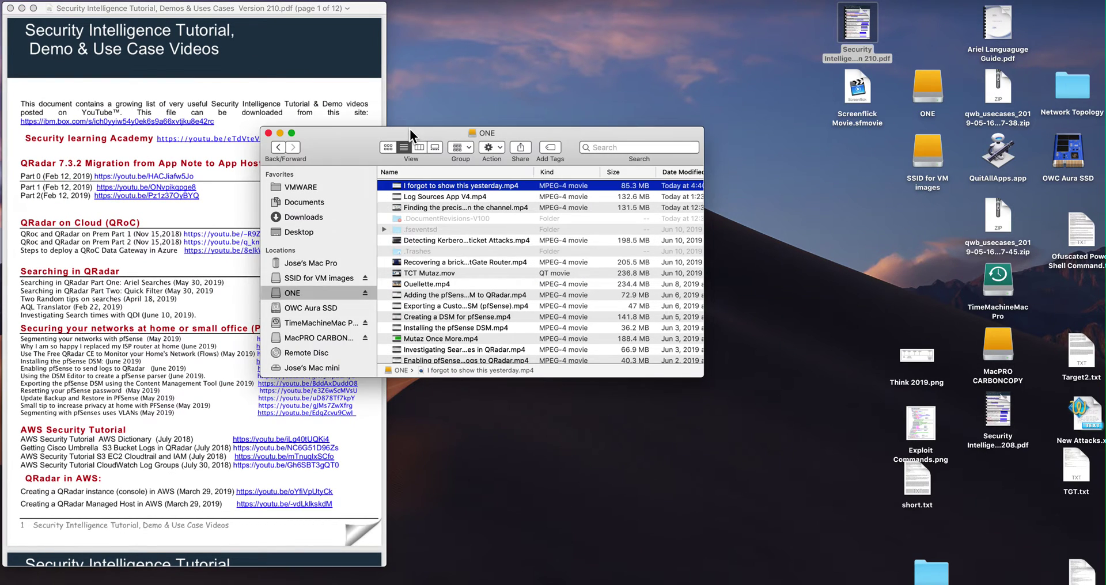
click(269, 133)
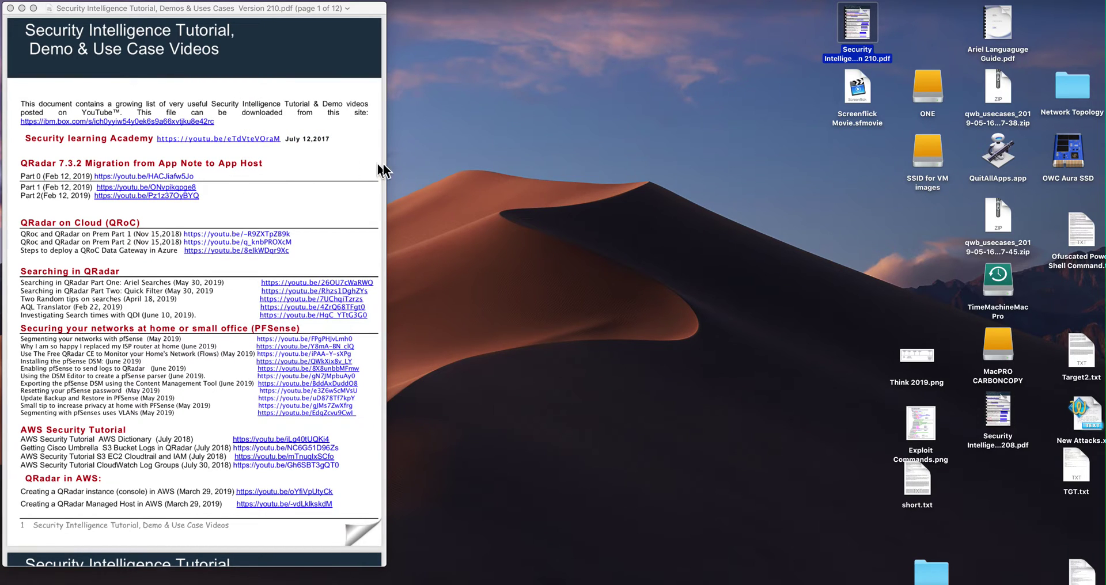
click(229, 125)
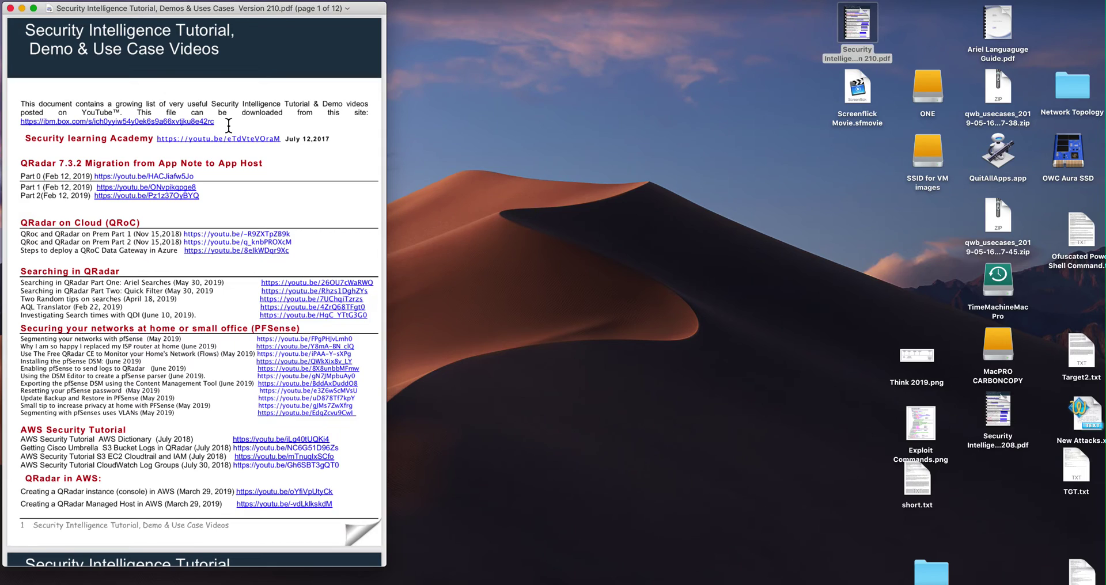
Search the tutorial PDF for 'aq' and step through the matches to page 6.
key(super+f)
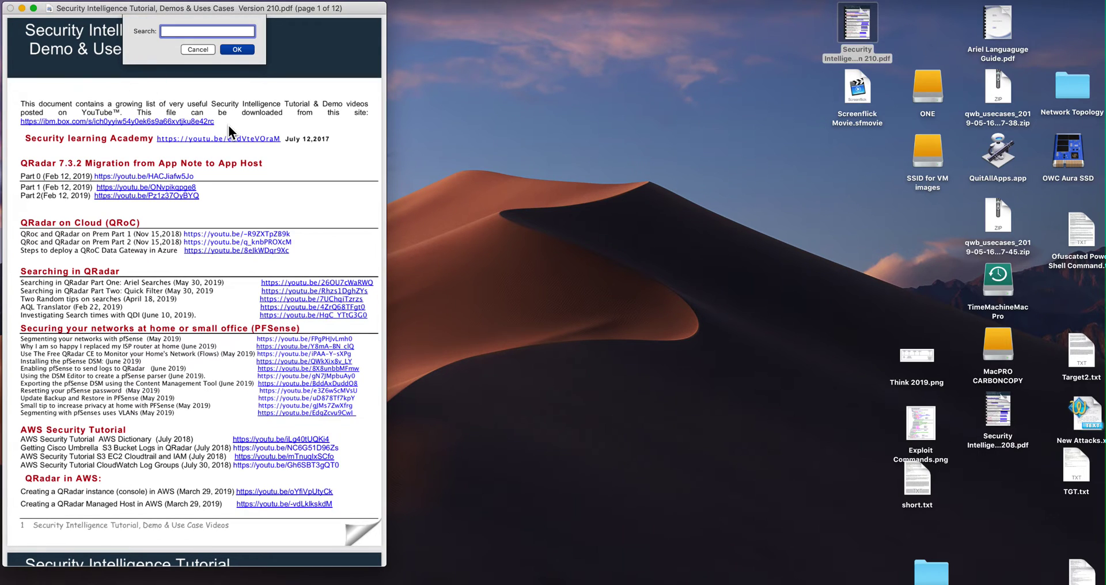
text(aql)
click(237, 50)
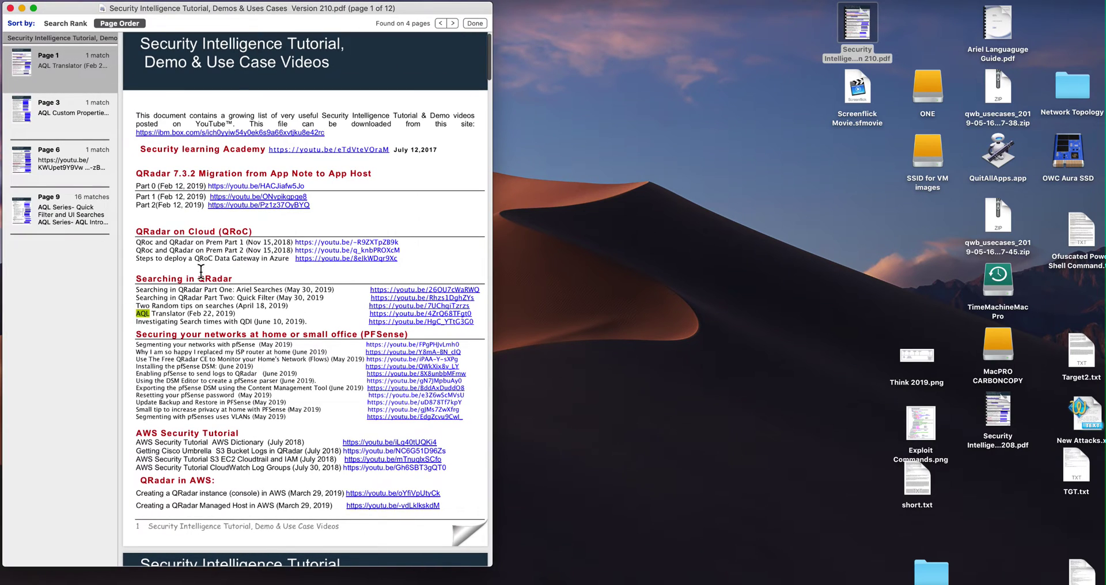
click(453, 24)
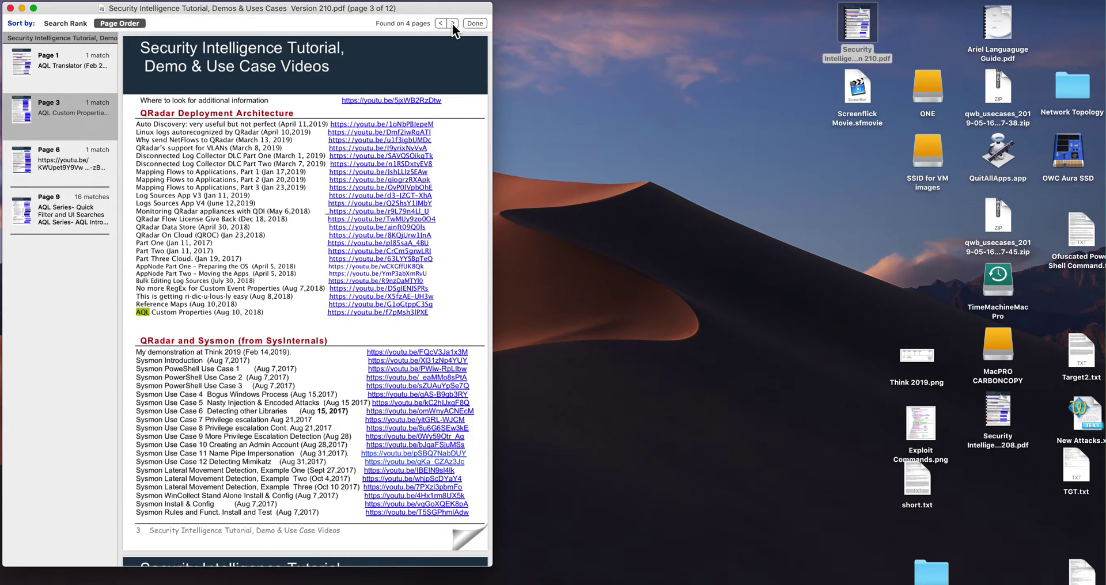
click(453, 23)
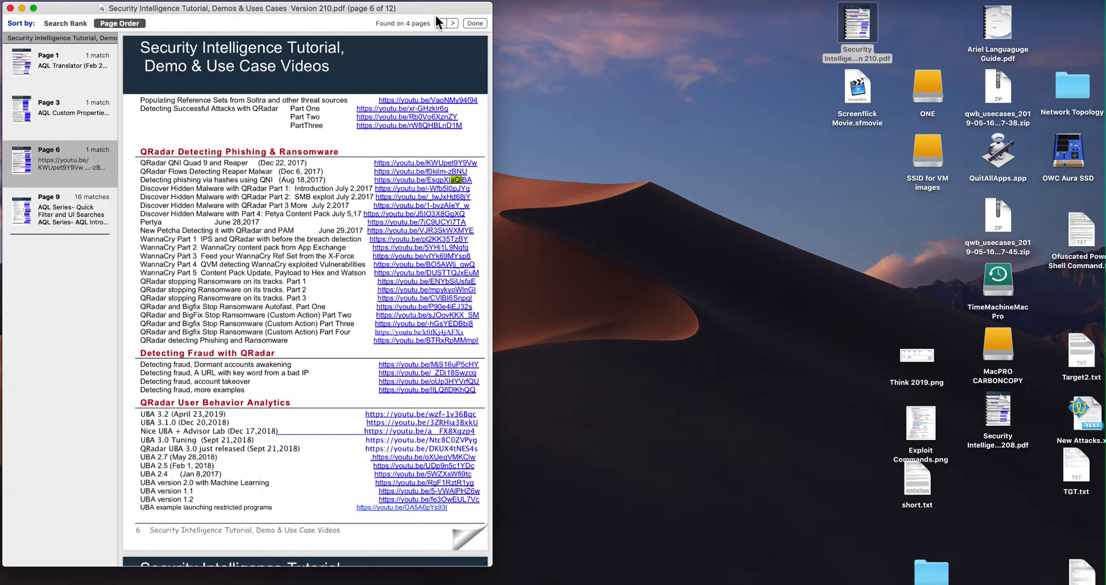
Advance to the next AQL match, showing the AQL Tutorial section on page 9.
click(453, 23)
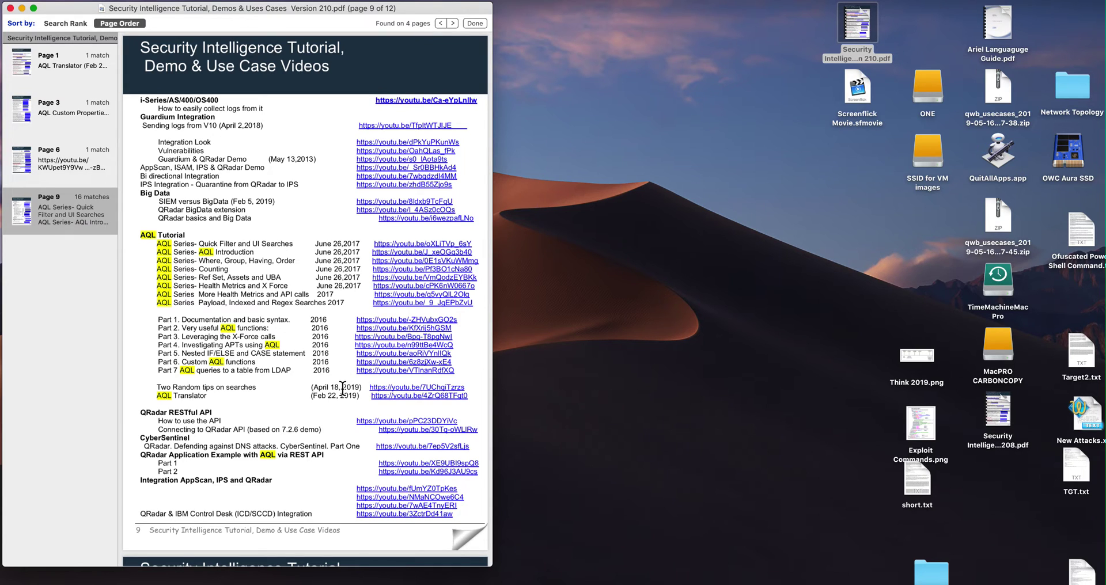
Close the tutorial, open Ariel Languguage Guide.pdf and scroll to page 9's GEO functions.
key(super+w)
double_click(996, 23)
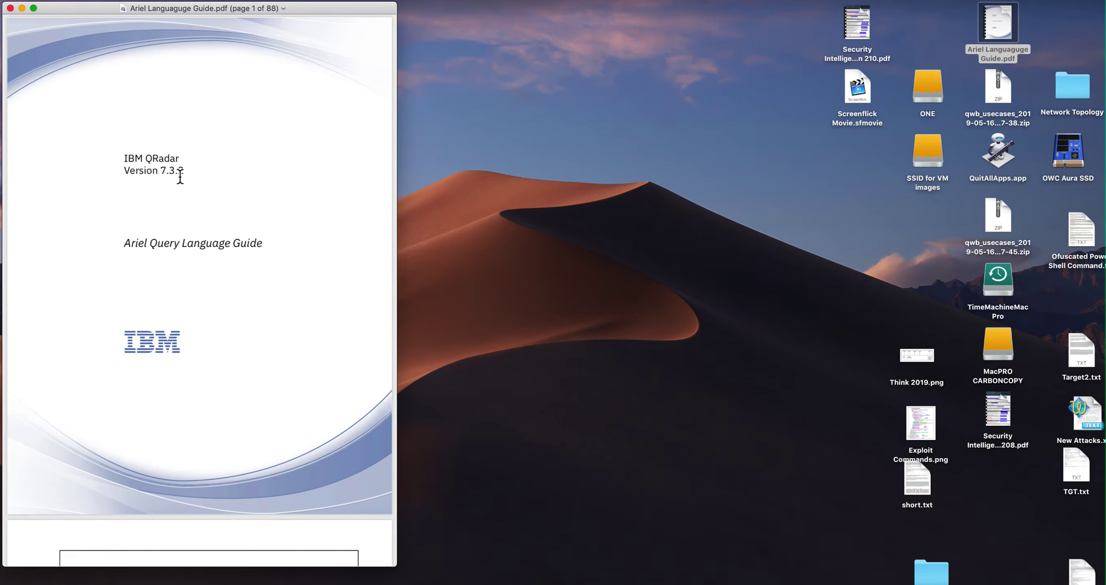
scroll(178, 185, down, 3)
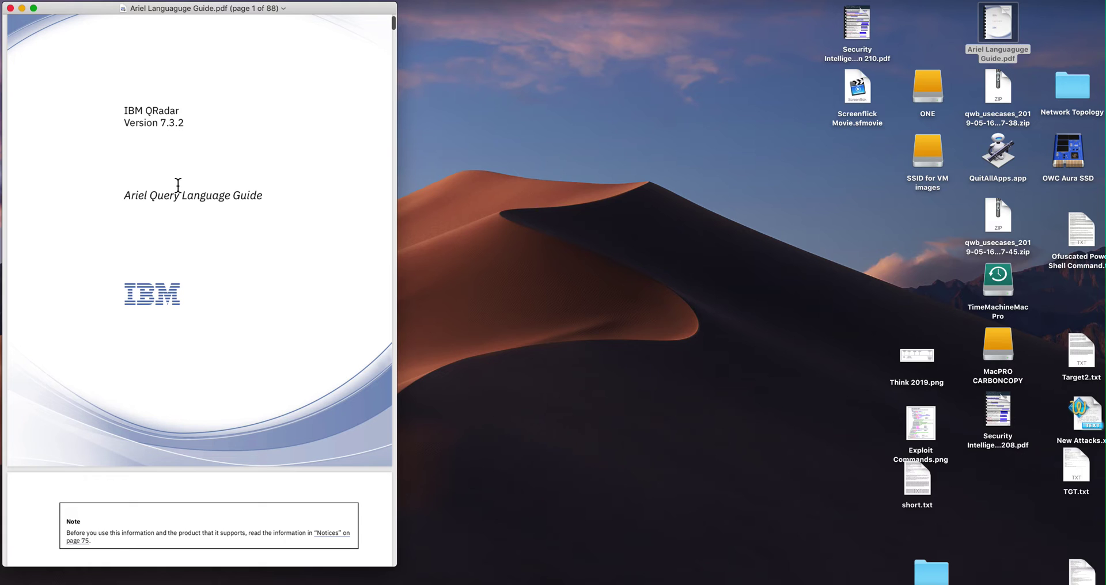
scroll(178, 186, down, 10)
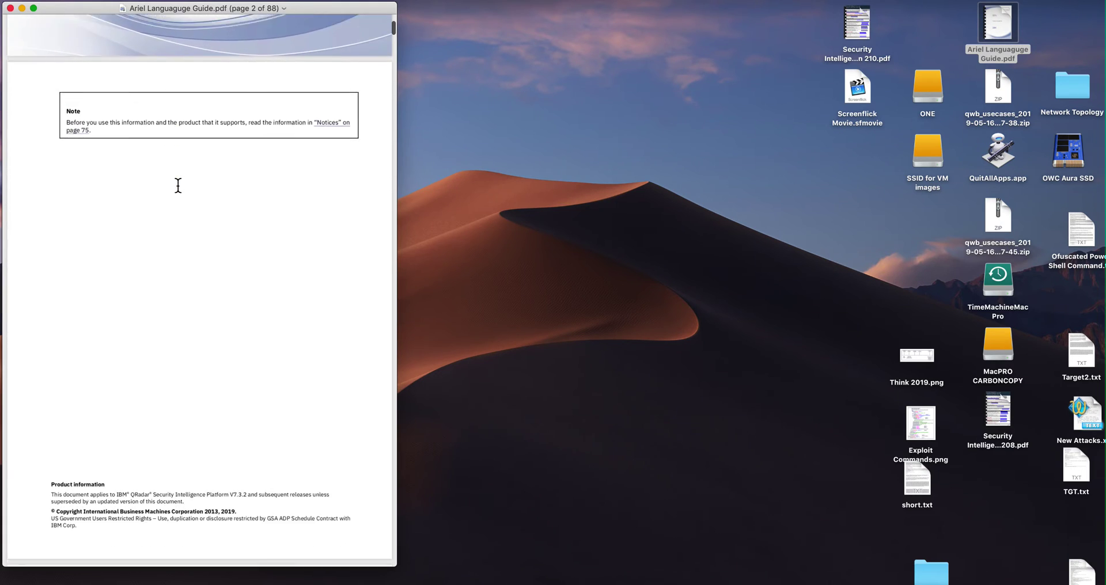
scroll(178, 185, down, 15)
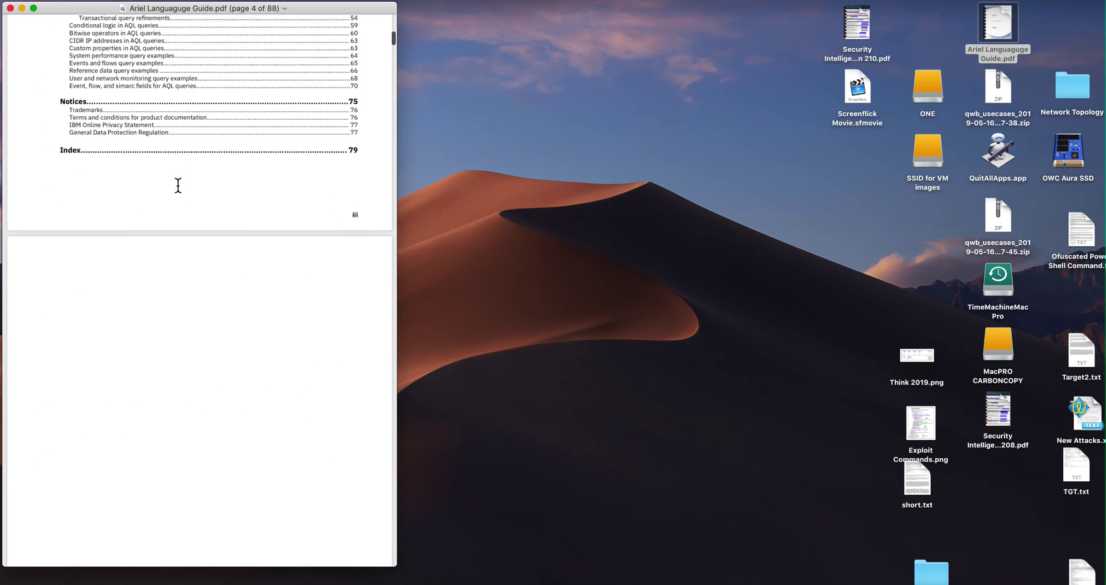
scroll(178, 185, down, 15)
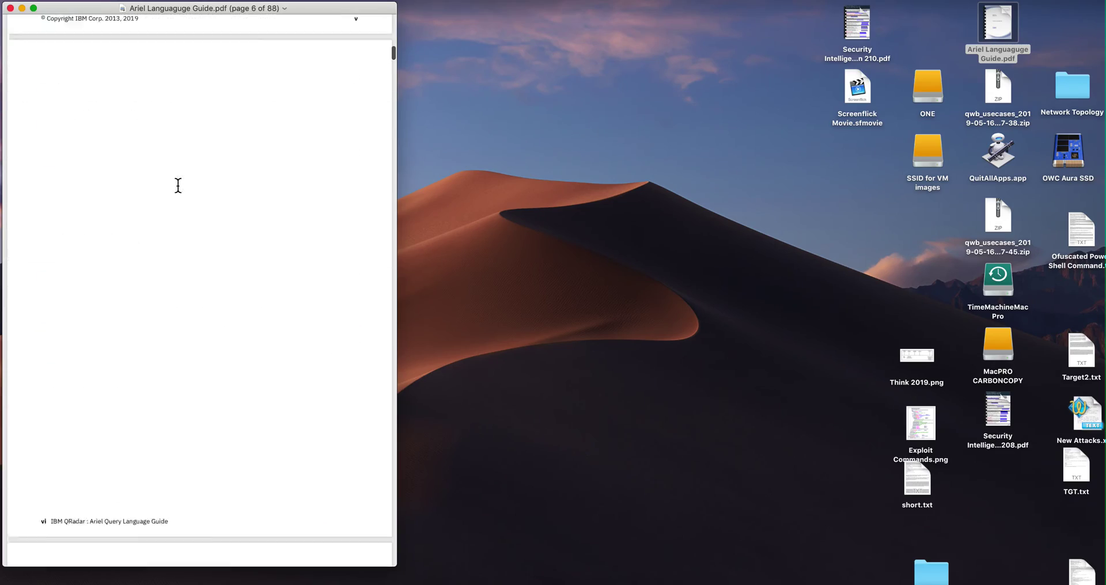
scroll(178, 186, down, 15)
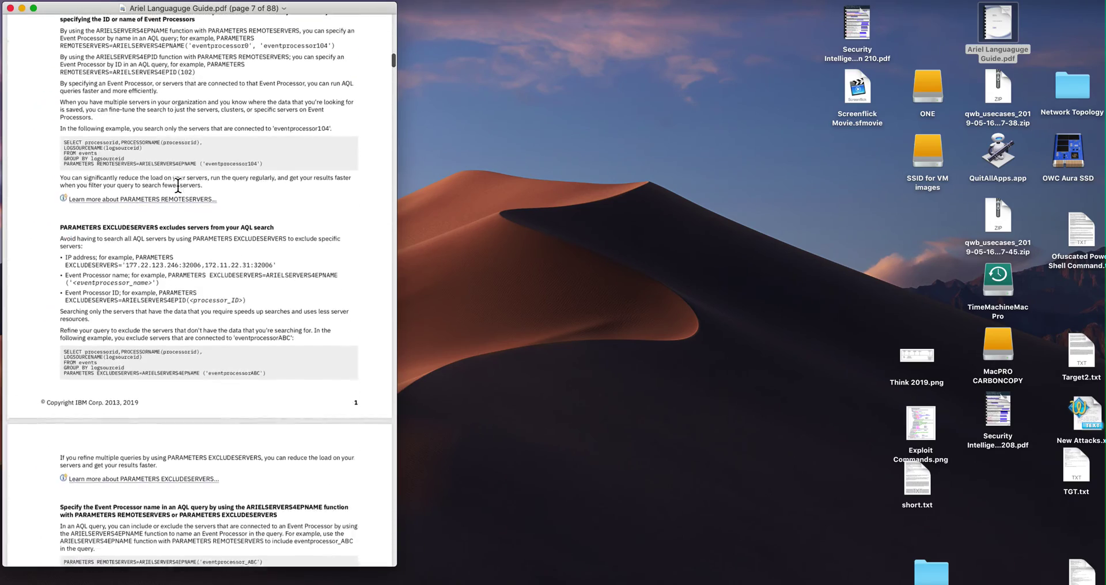
scroll(178, 186, down, 15)
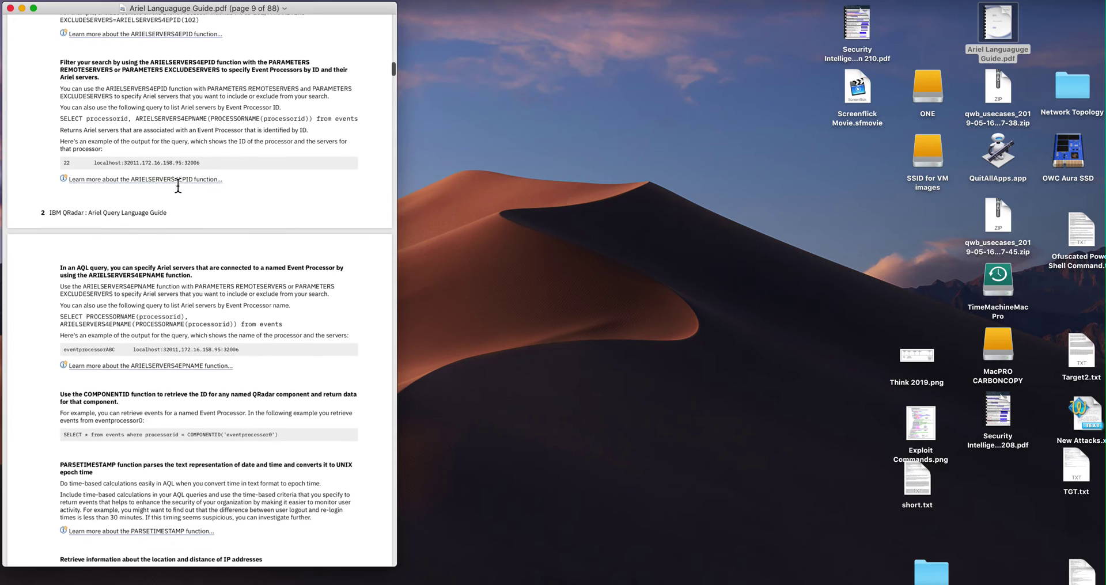
scroll(178, 185, down, 2)
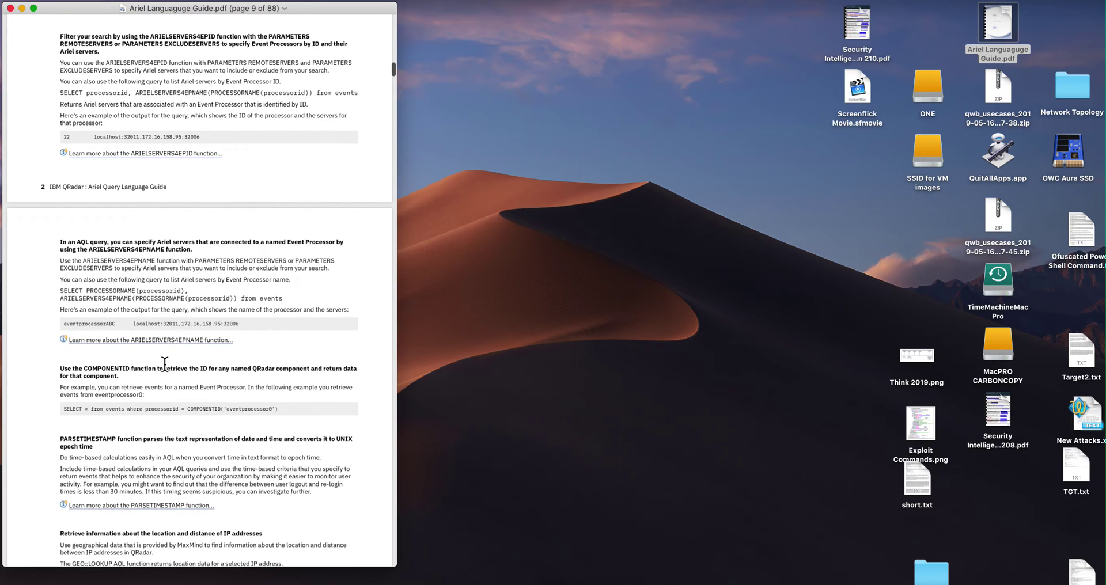
scroll(165, 364, down, 10)
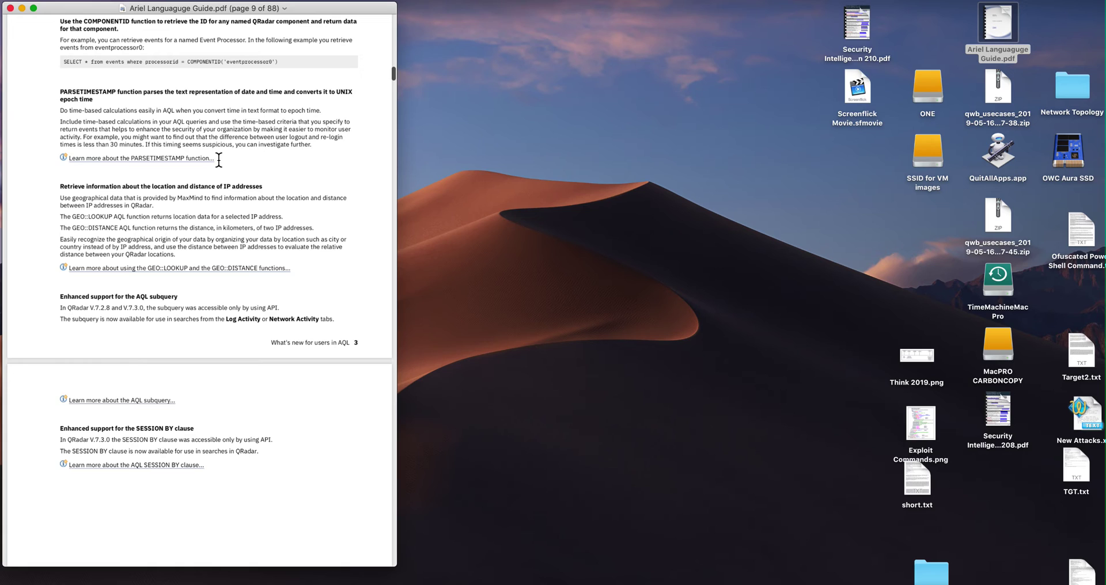
scroll(212, 112, up, 3)
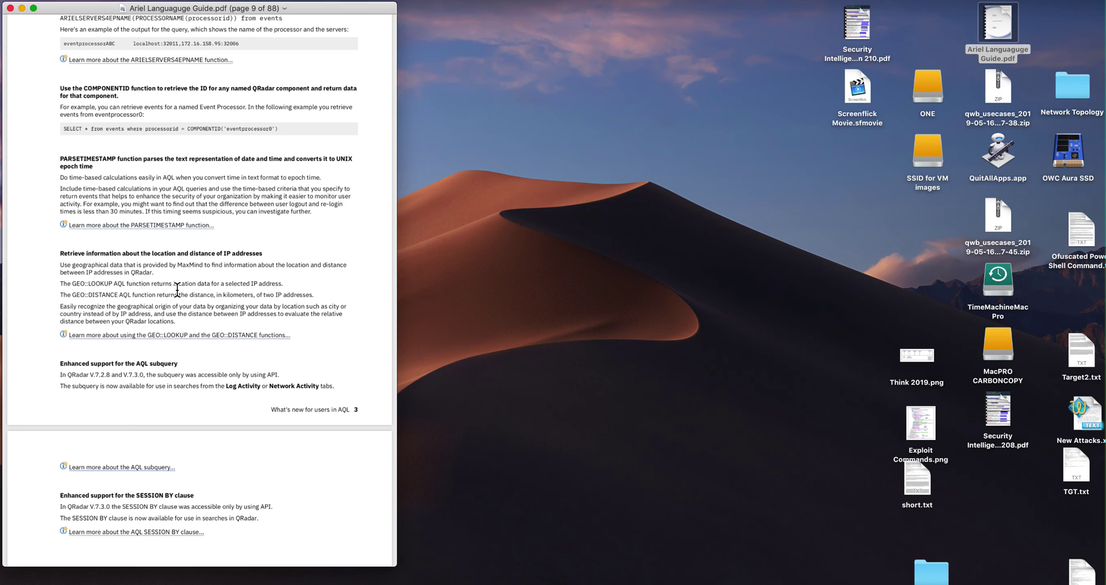
Scroll the AQL Guide to page 13's sample queries and the Simple AQL queries table.
scroll(233, 366, down, 5)
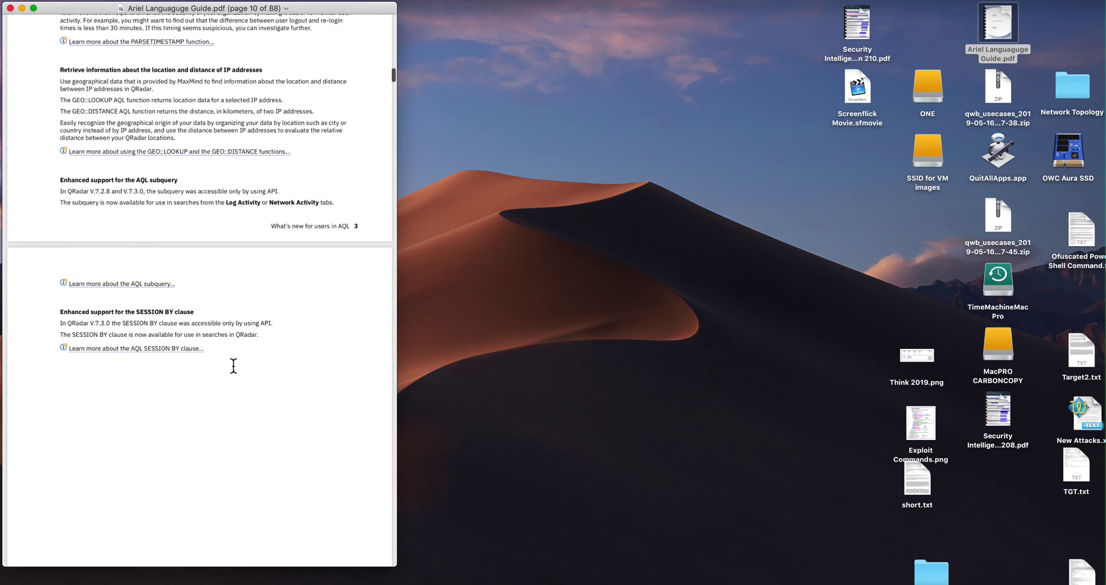
scroll(234, 366, down, 15)
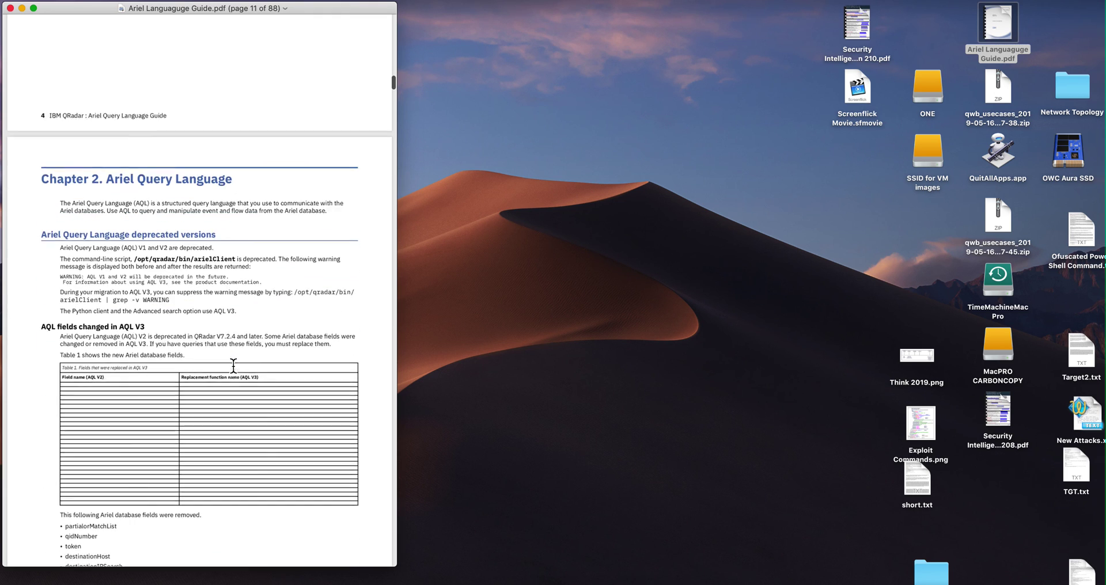
scroll(233, 366, down, 12)
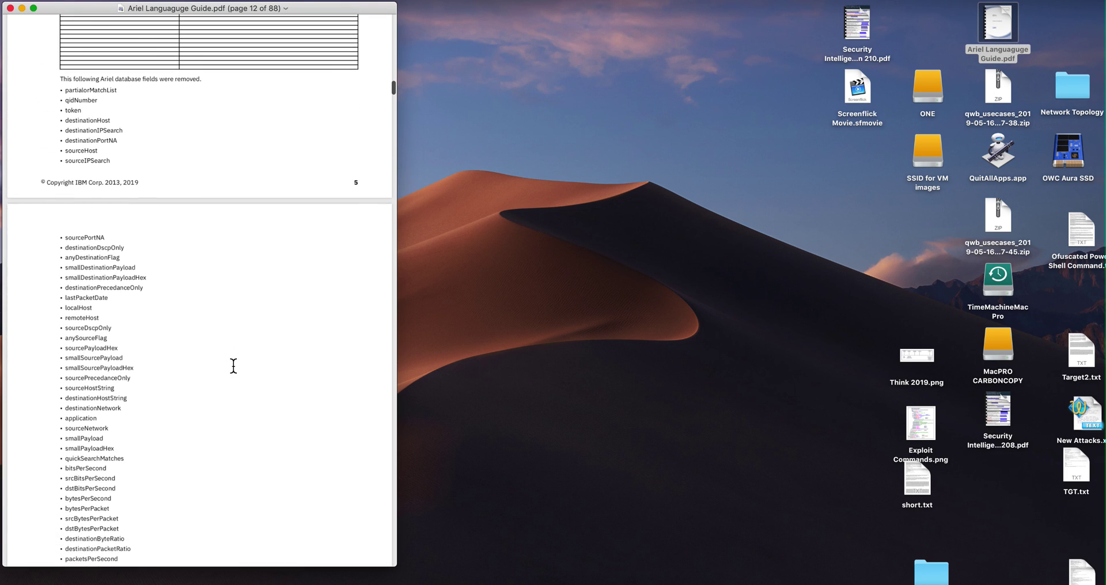
scroll(233, 366, down, 6)
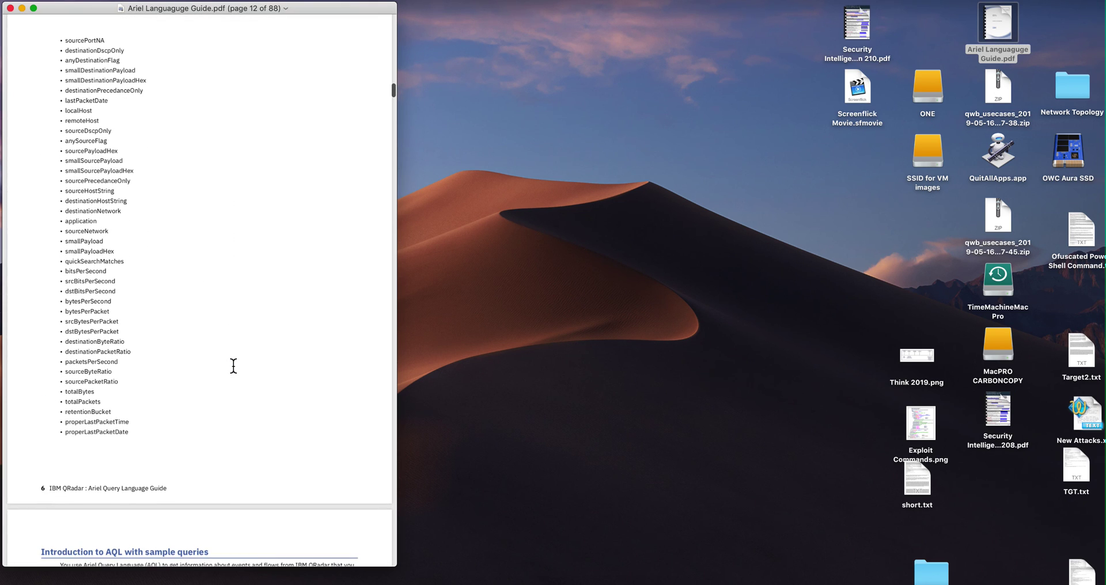
scroll(233, 366, down, 10)
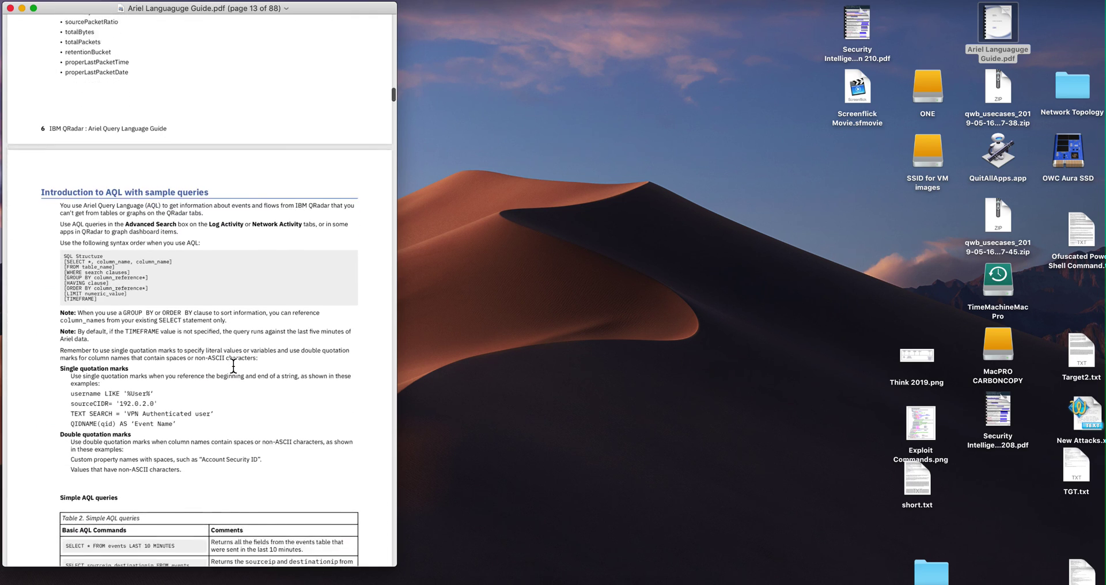
scroll(233, 366, down, 3)
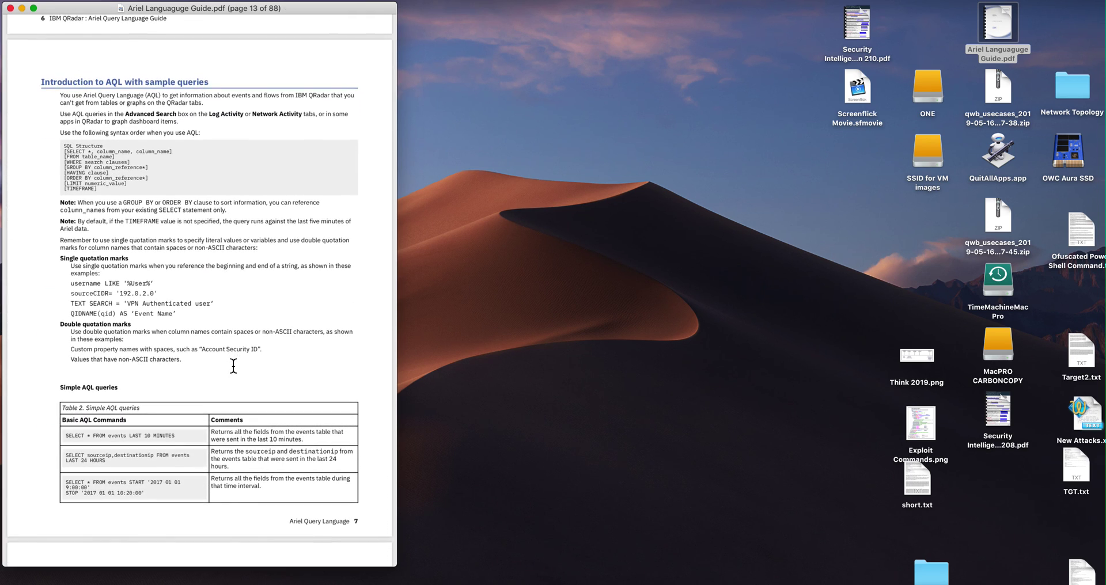